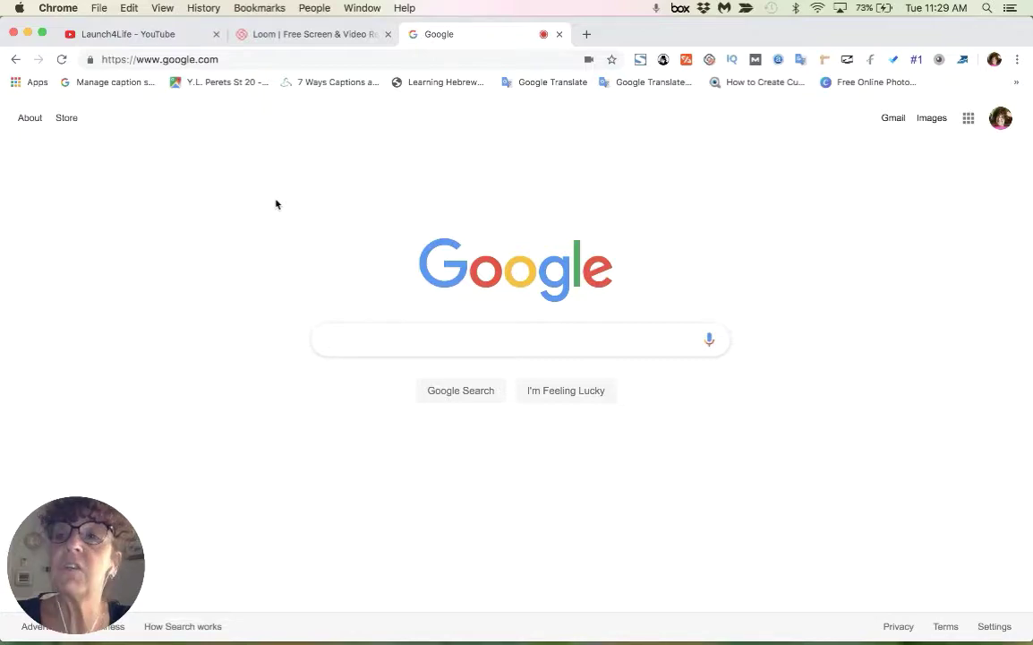
Switch to the YouTube channel and open the subtitle settings of "Test Video for Captions" through Creator Studio
left_click(136, 33)
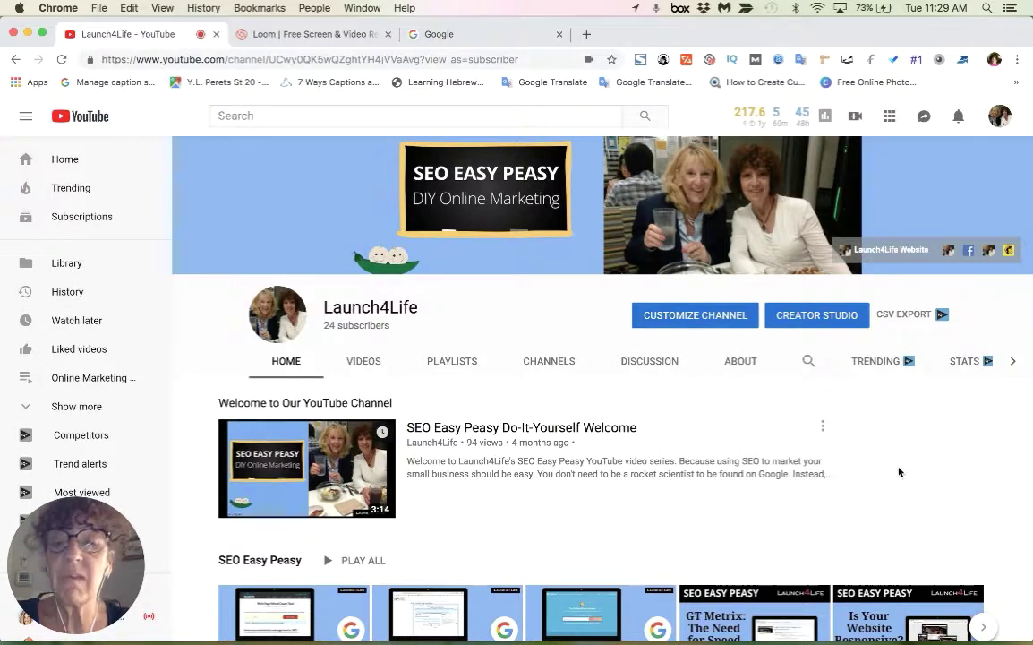
left_click(1000, 119)
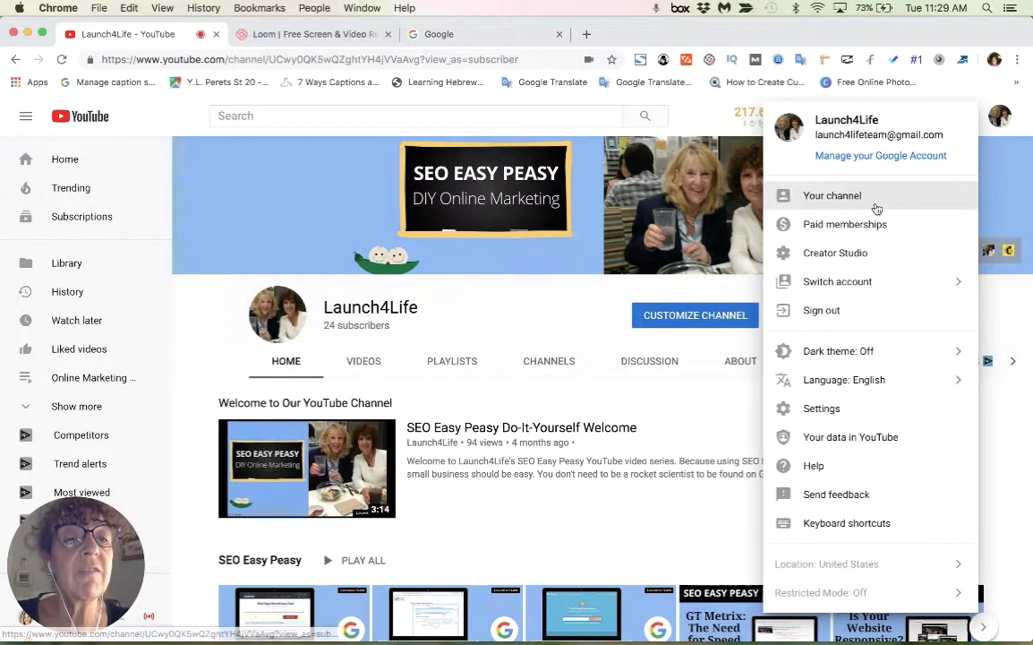
left_click(891, 259)
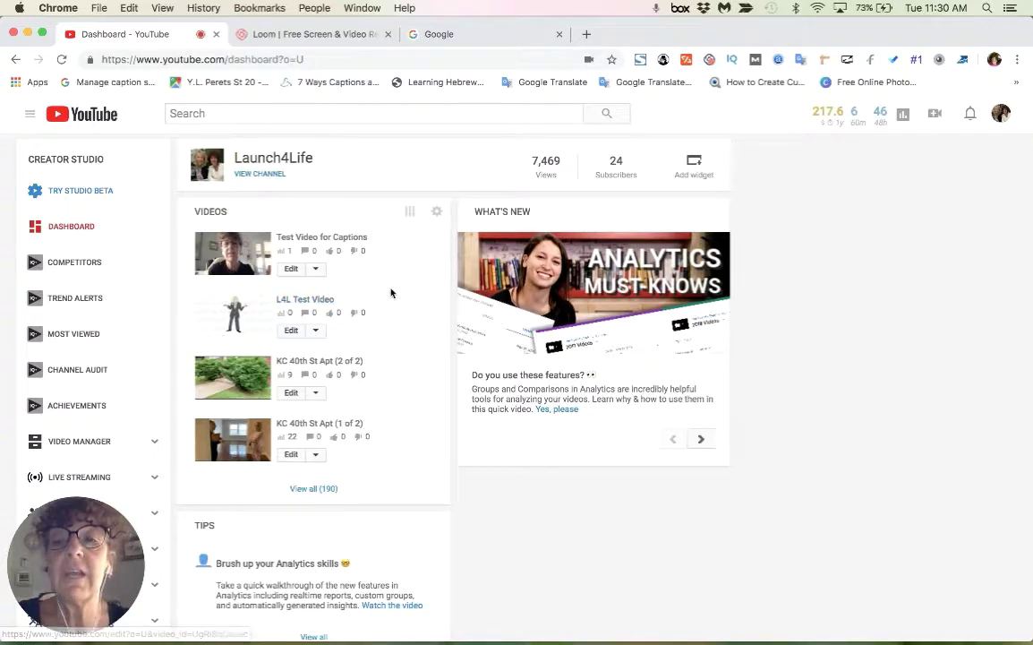
left_click(317, 269)
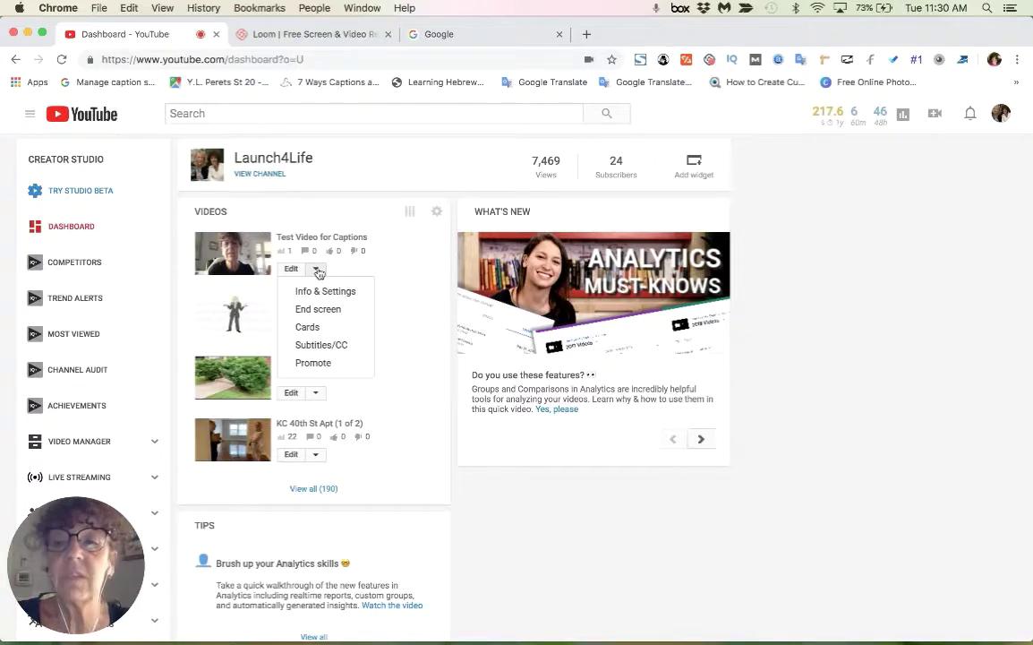
left_click(359, 350)
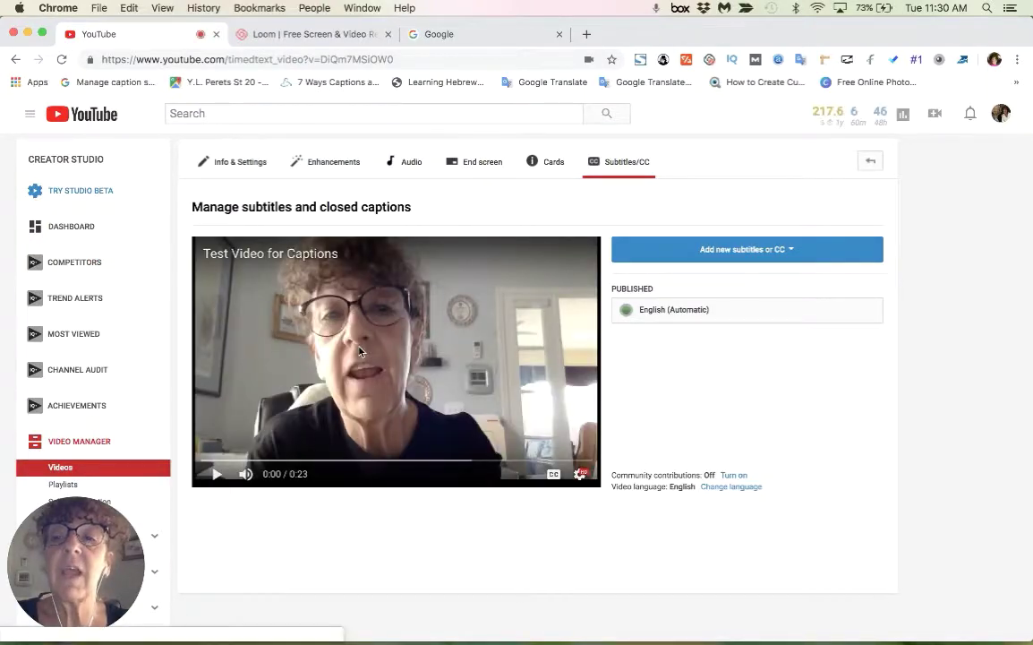
Play the first few seconds of the test video and pause it
left_click(216, 477)
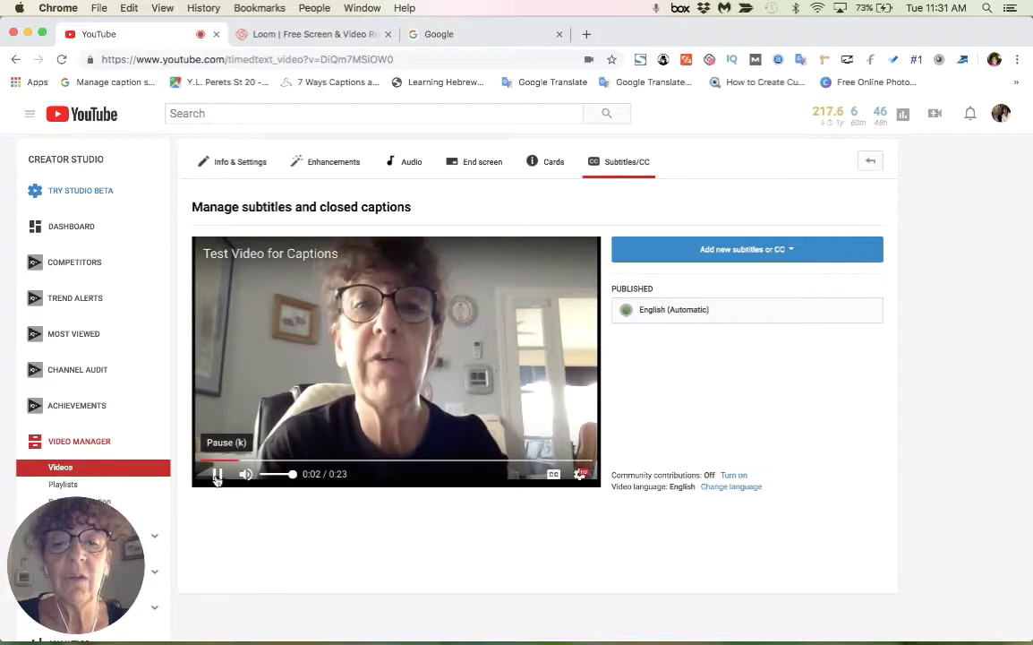
left_click(216, 478)
left_click(216, 475)
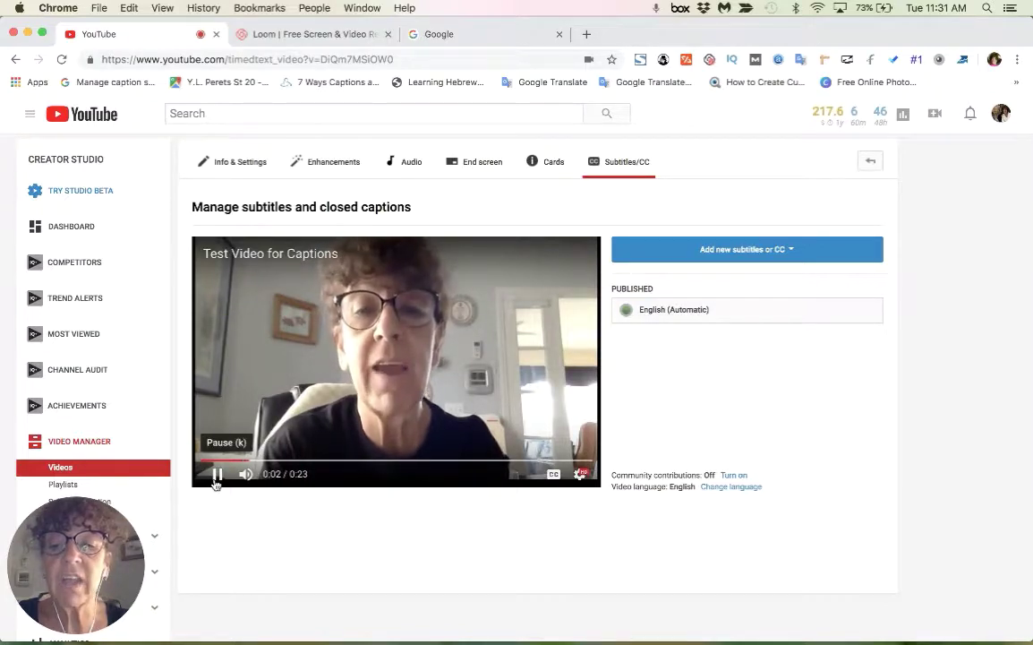
left_click(216, 475)
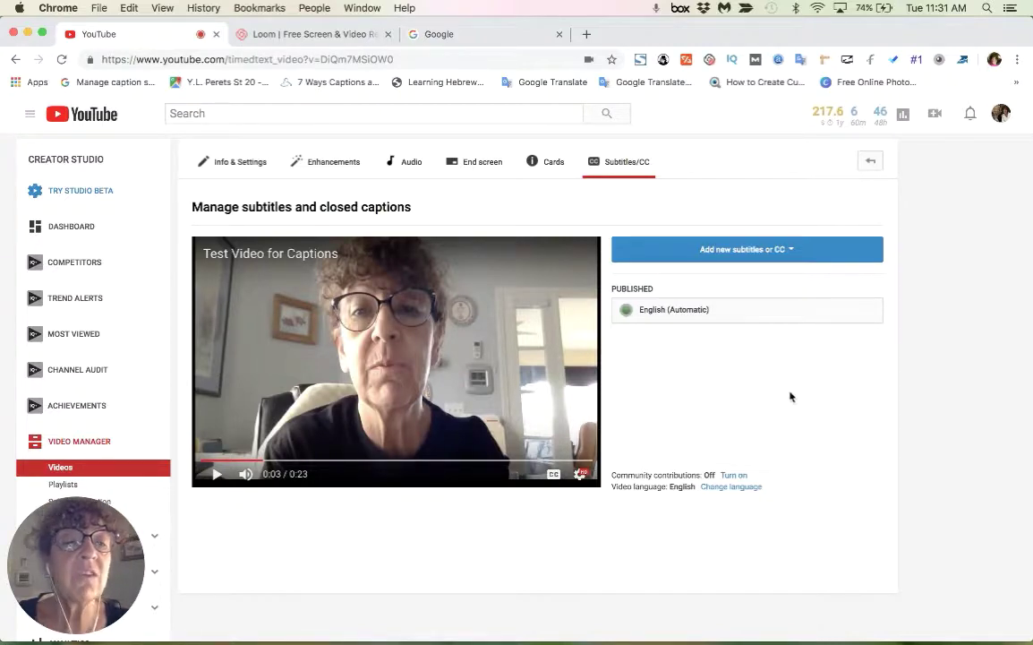
Edit the English (Automatic) captions, changing the end of the first caption to "videos. So here"
left_click(757, 318)
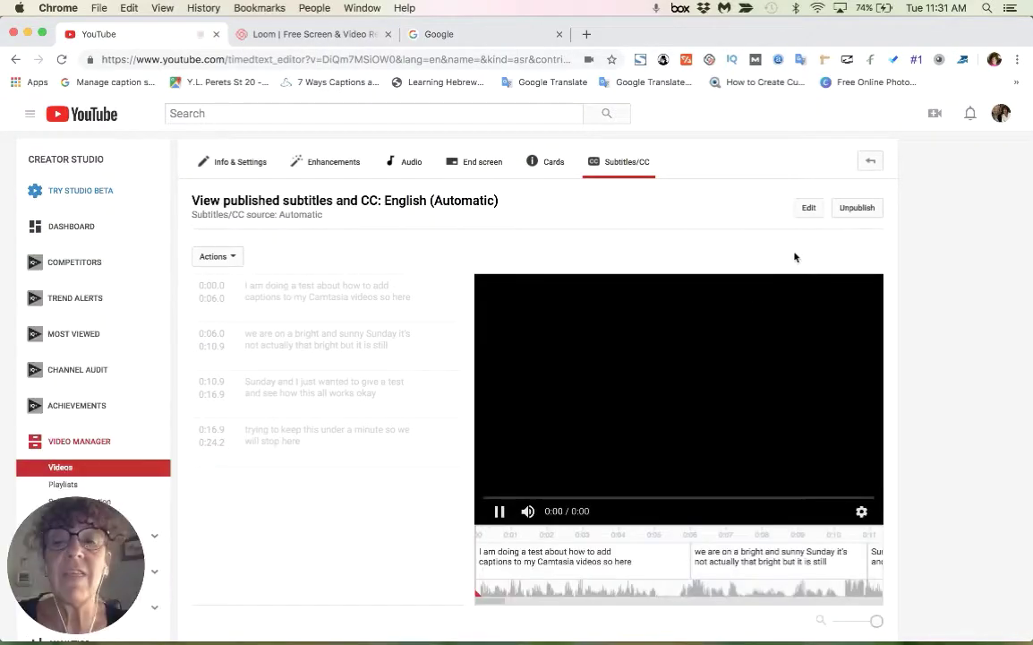
left_click(809, 209)
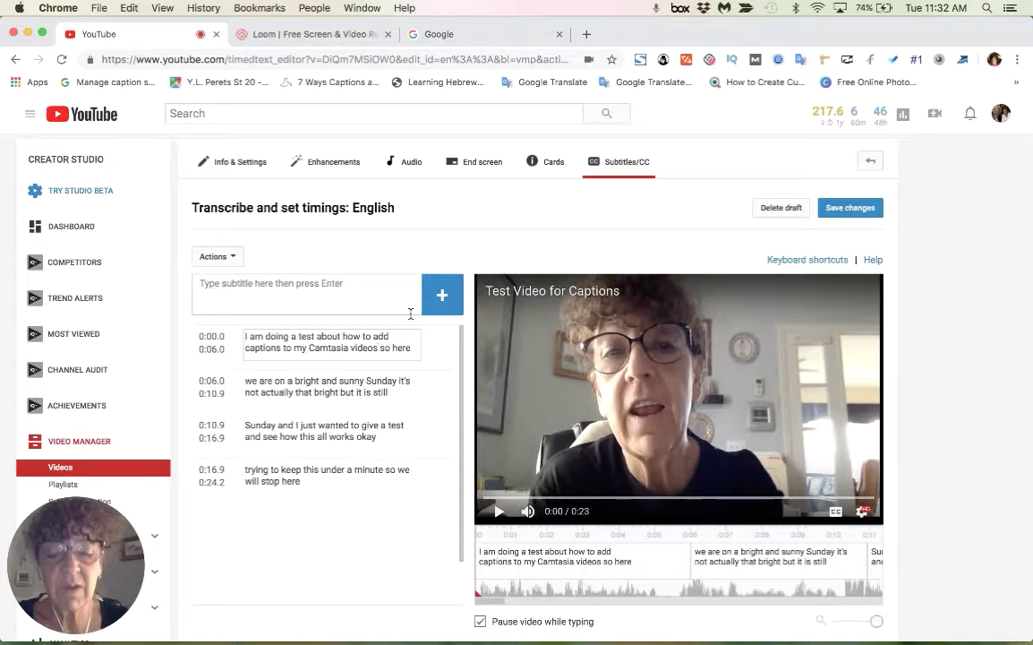
type(".")
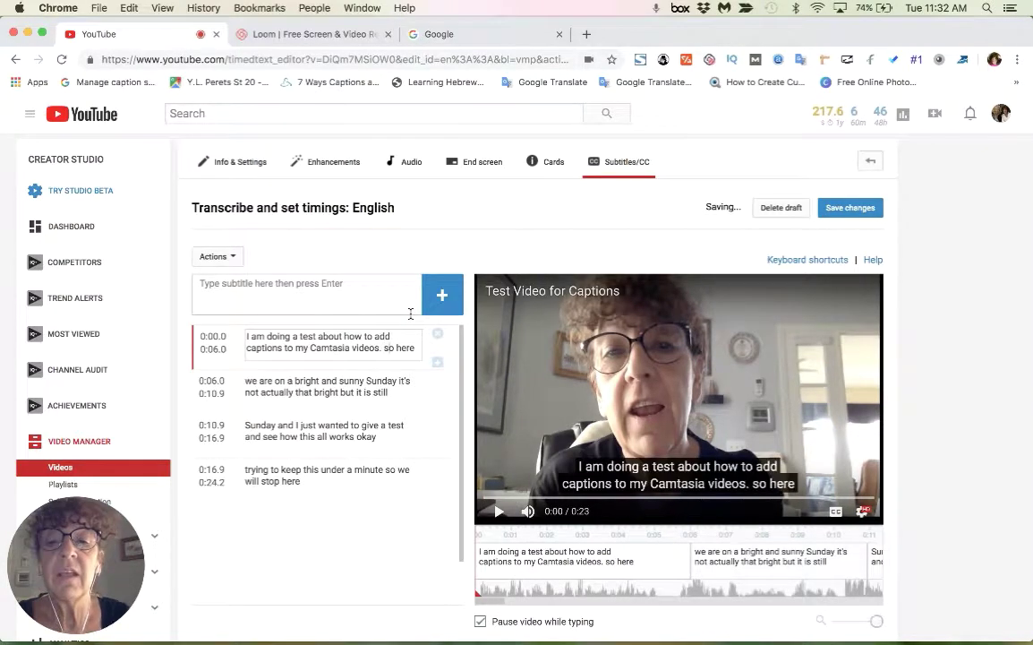
key("BackSpace")
type("S")
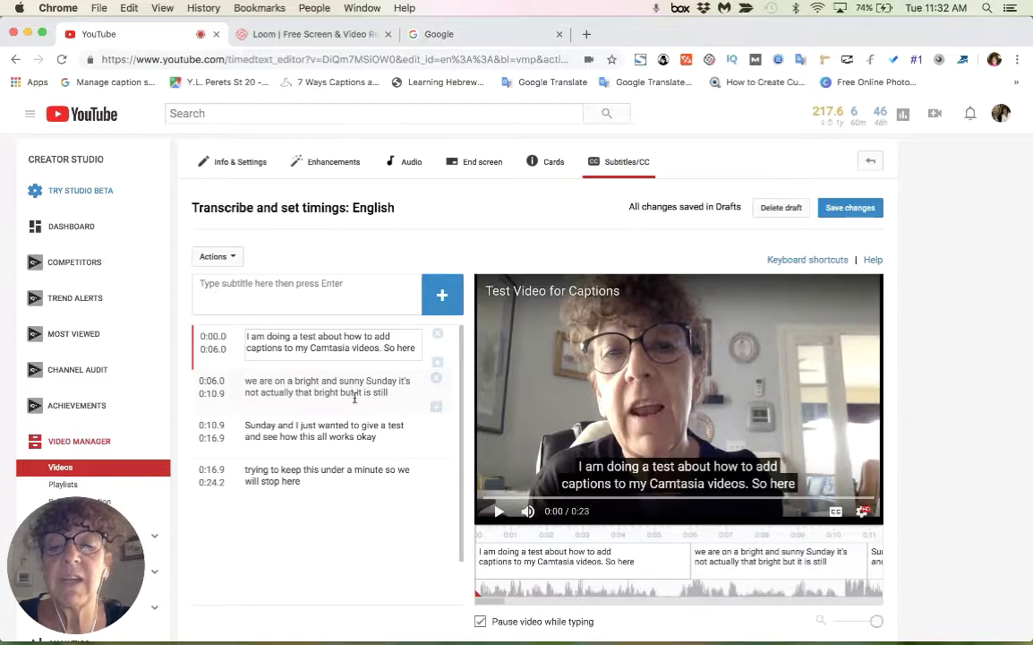
Change the beginning of the third caption to "Sunday. And I just wanted"
left_click(273, 426)
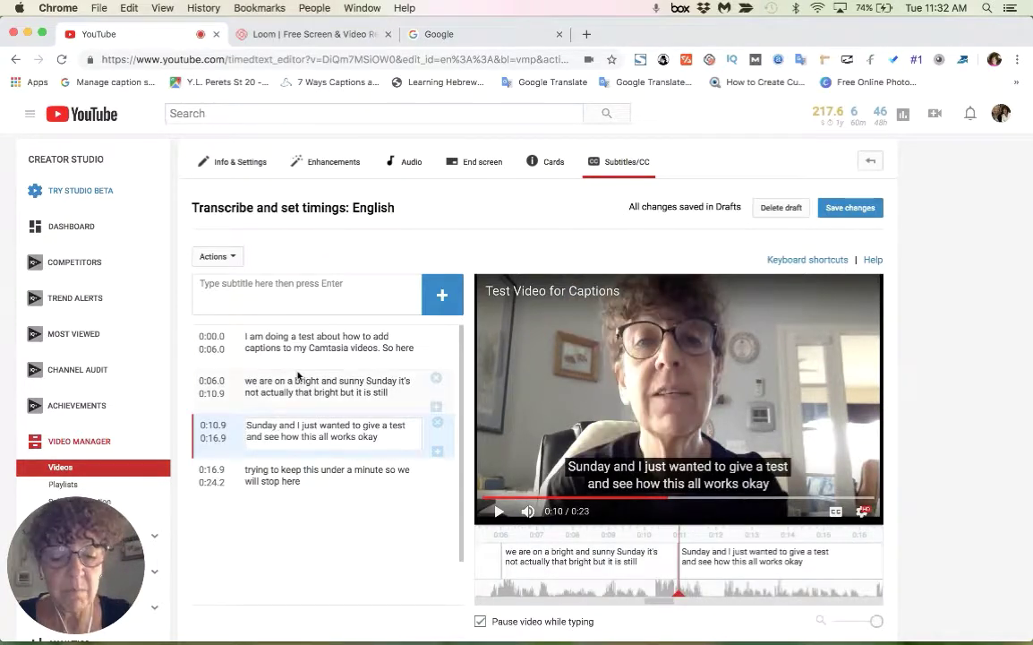
type(". ")
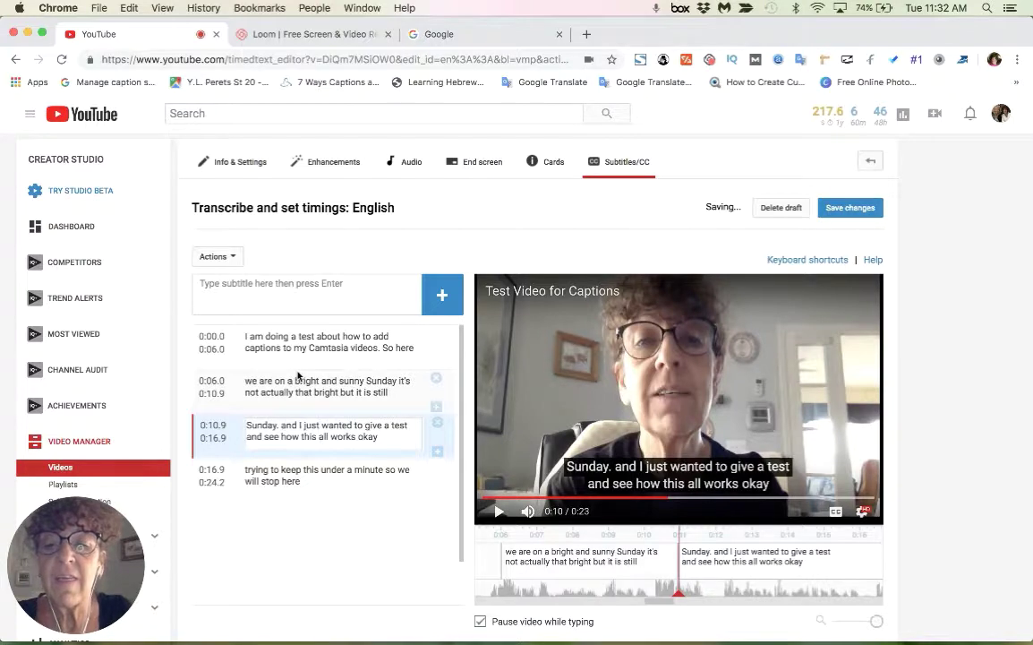
type("A")
key("Delete")
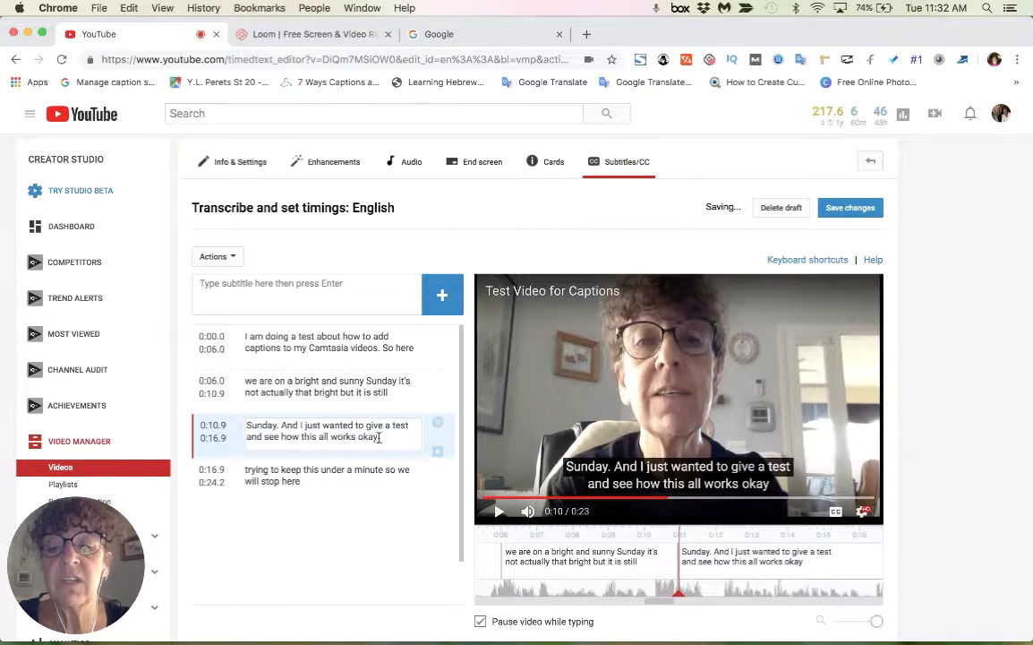
Change the third caption's ending to "works. Okay" and end the last caption with a period
type(".")
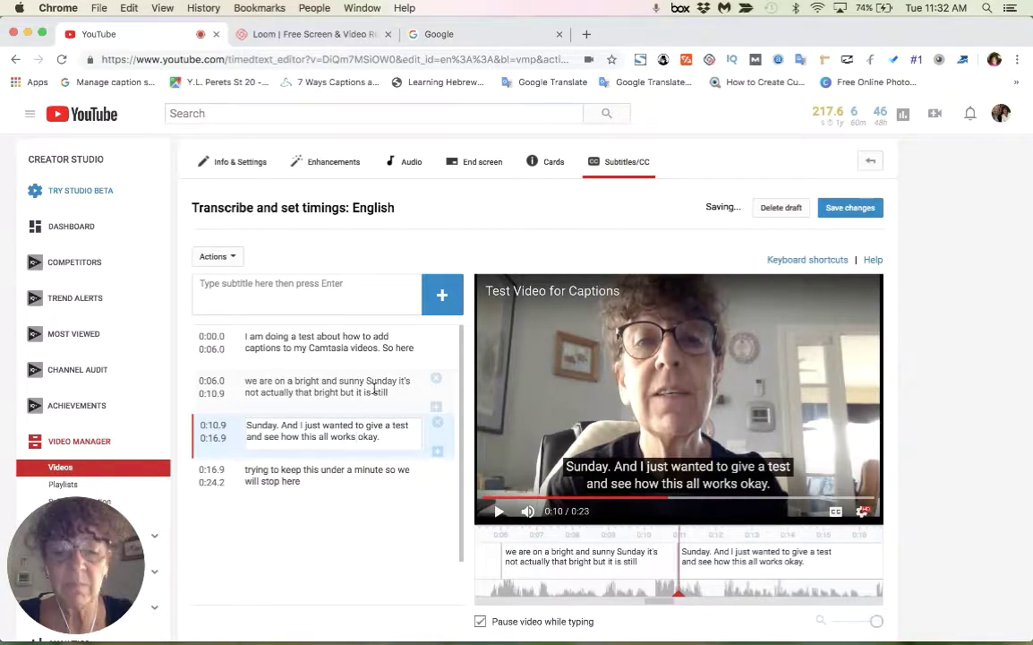
type(".")
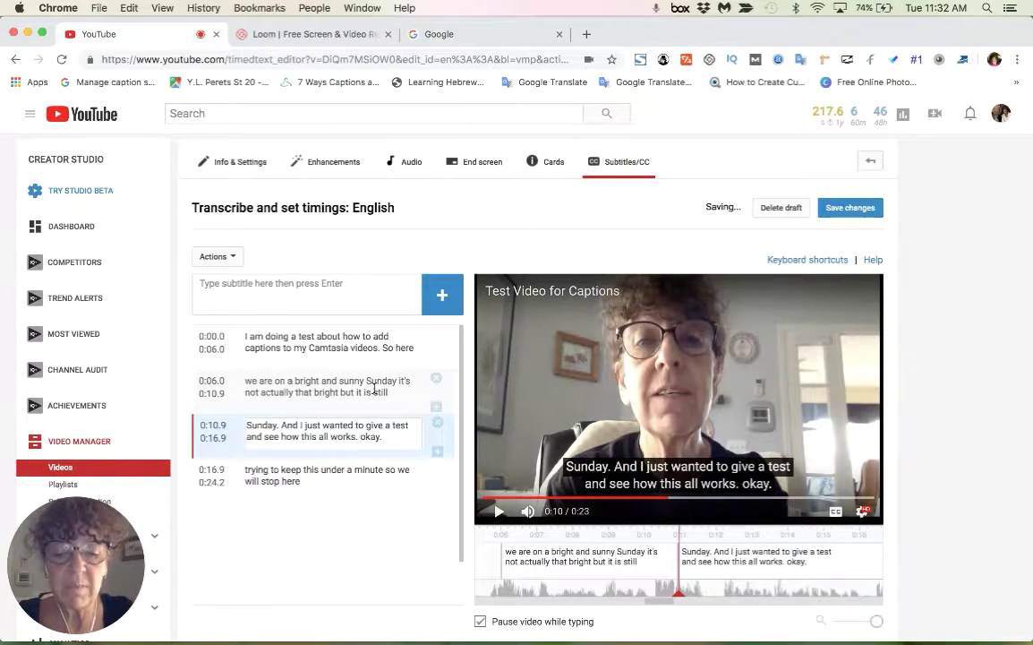
type("O")
key("BackSpace")
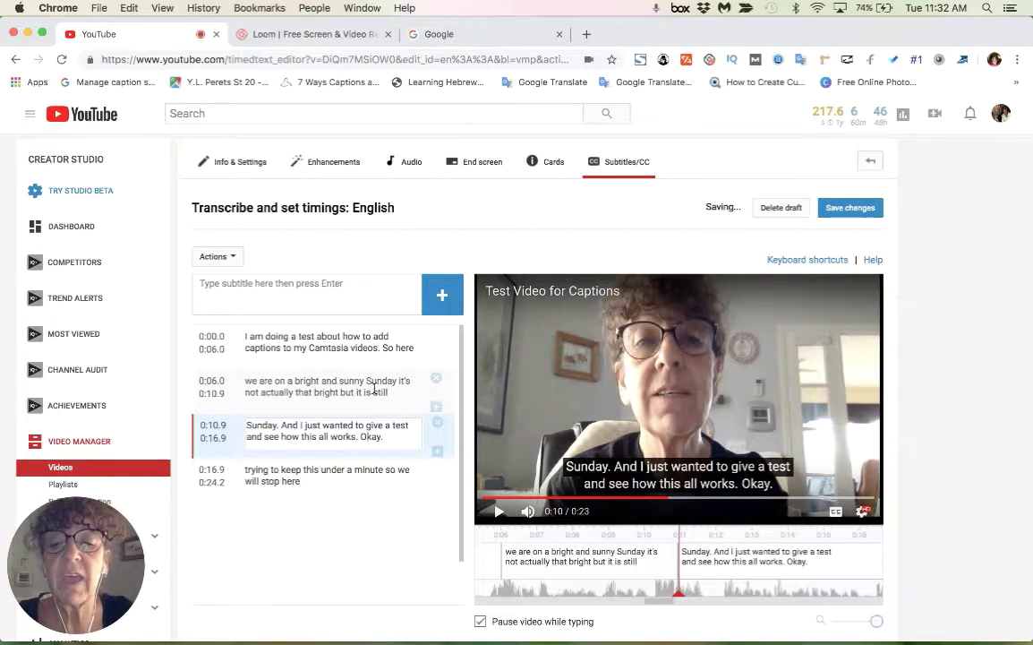
left_click(393, 436)
key("BackSpace")
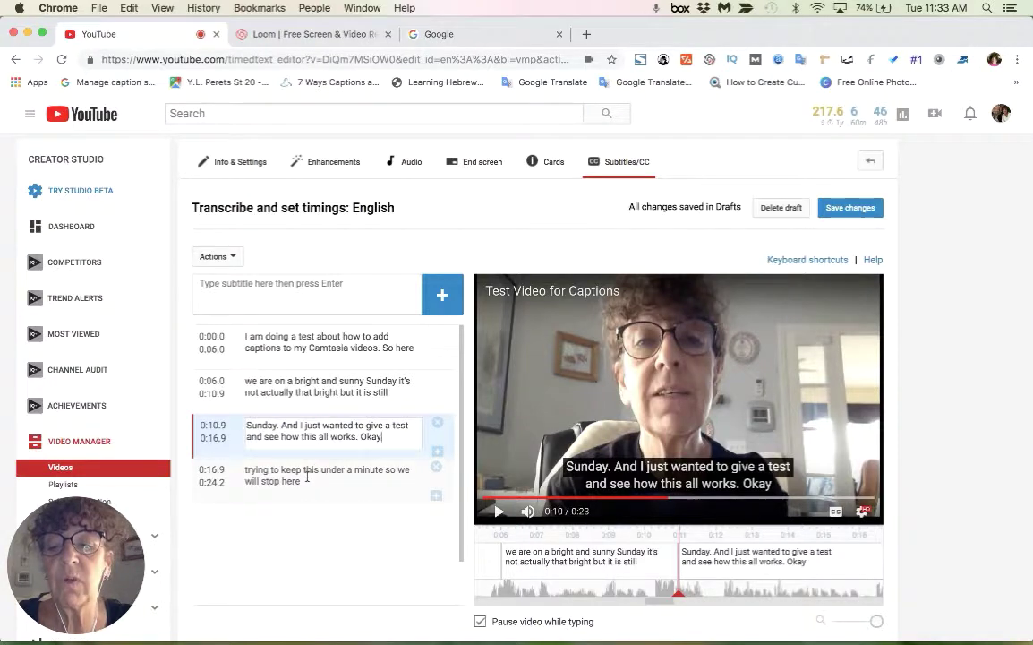
left_click(307, 477)
type(".")
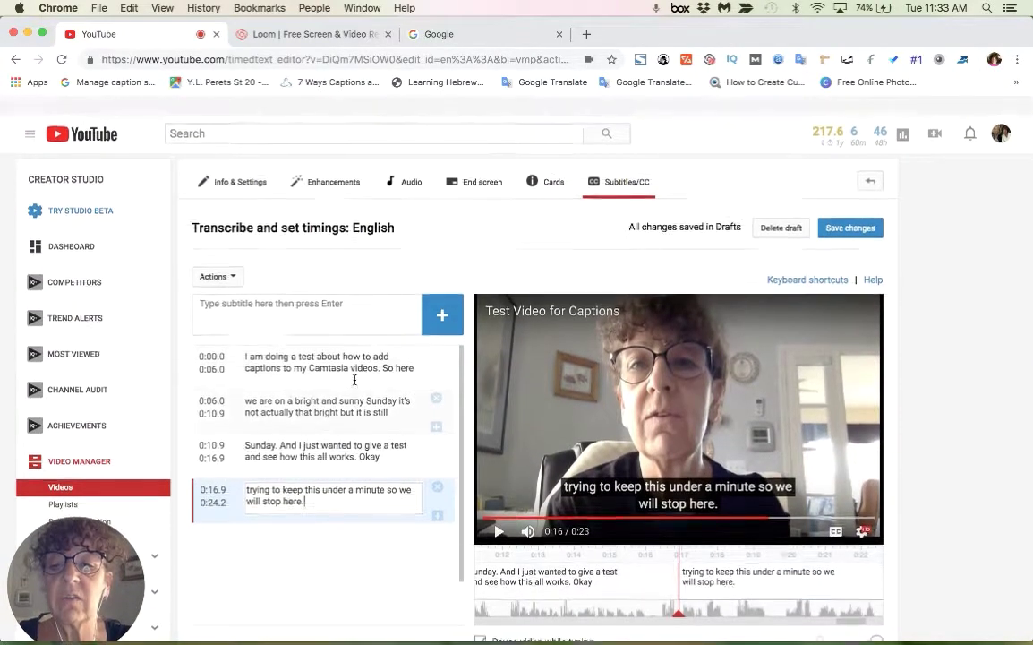
Play the video from the first caption to check the edits, and save the subtitle changes
left_click(329, 351)
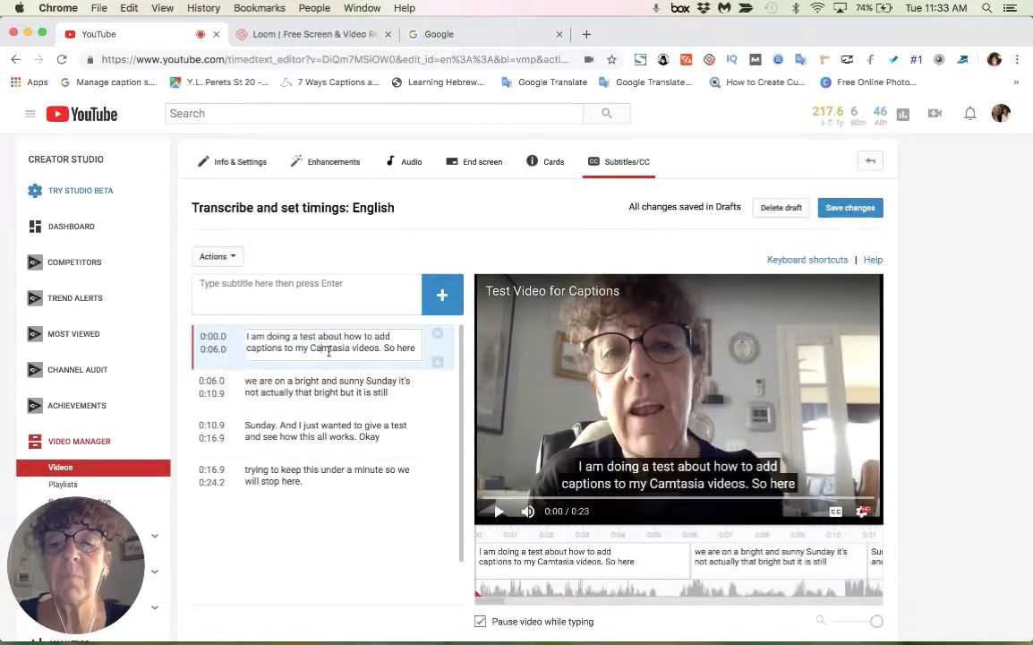
left_click(499, 512)
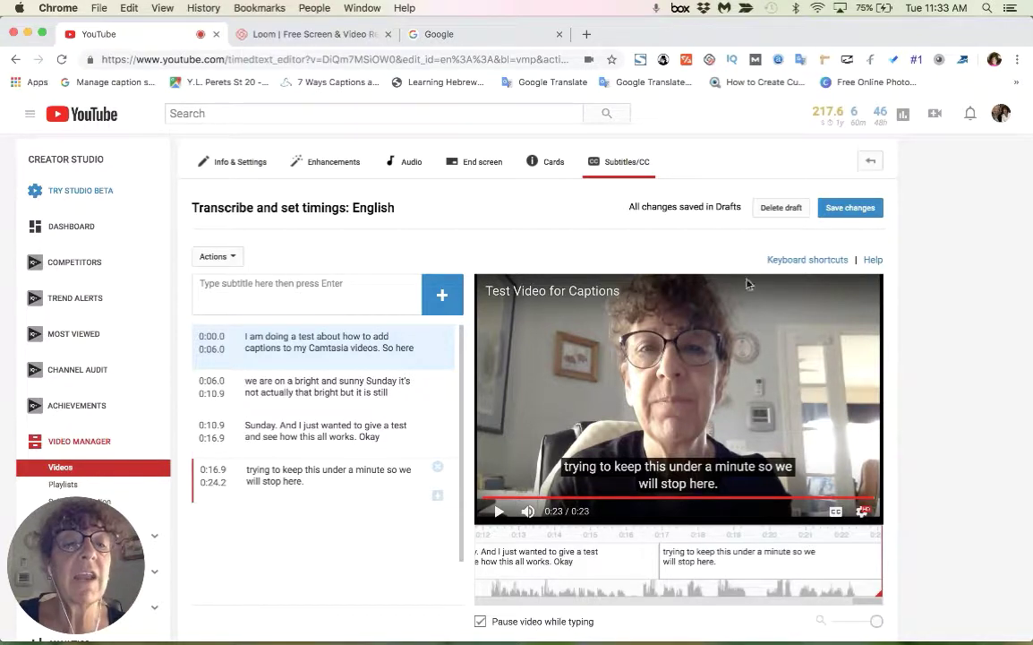
left_click(850, 209)
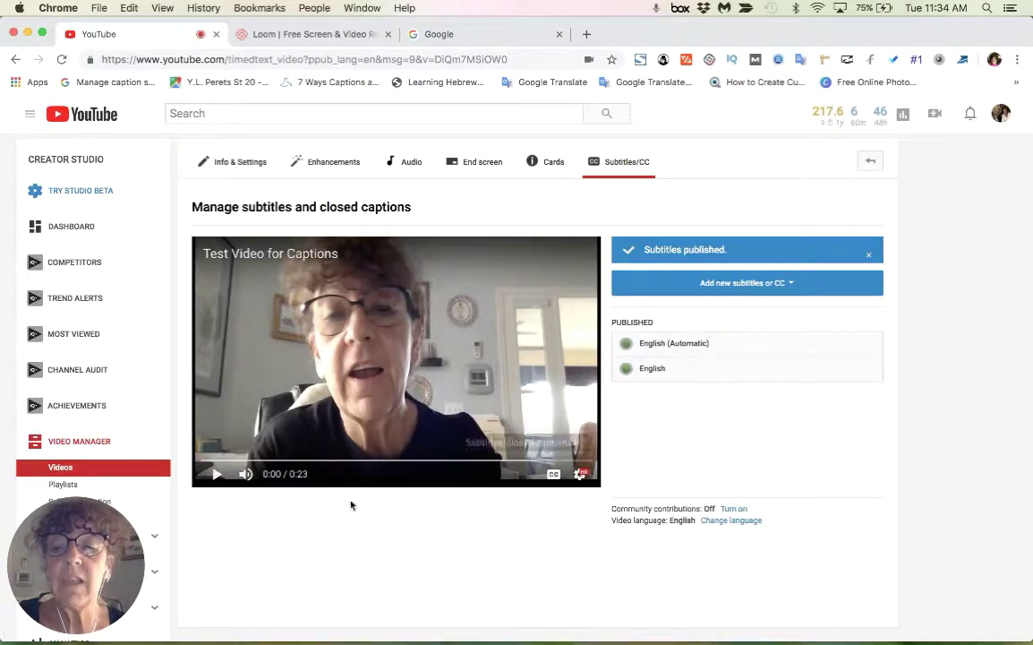
Preview the video with the player's subtitles set to the edited English track
left_click(218, 474)
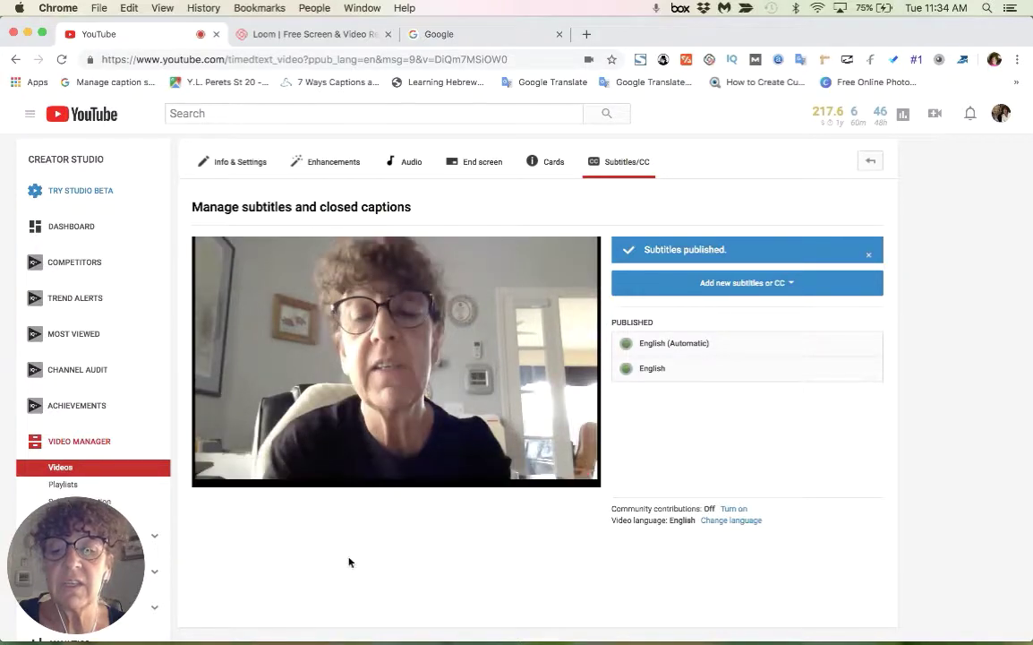
left_click(217, 474)
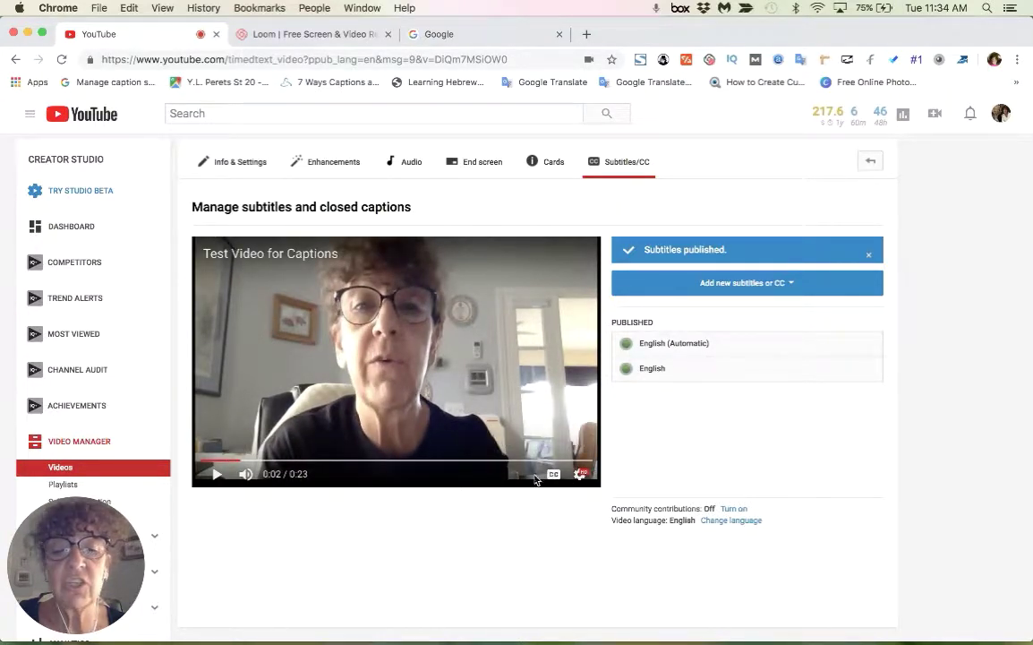
left_click(581, 475)
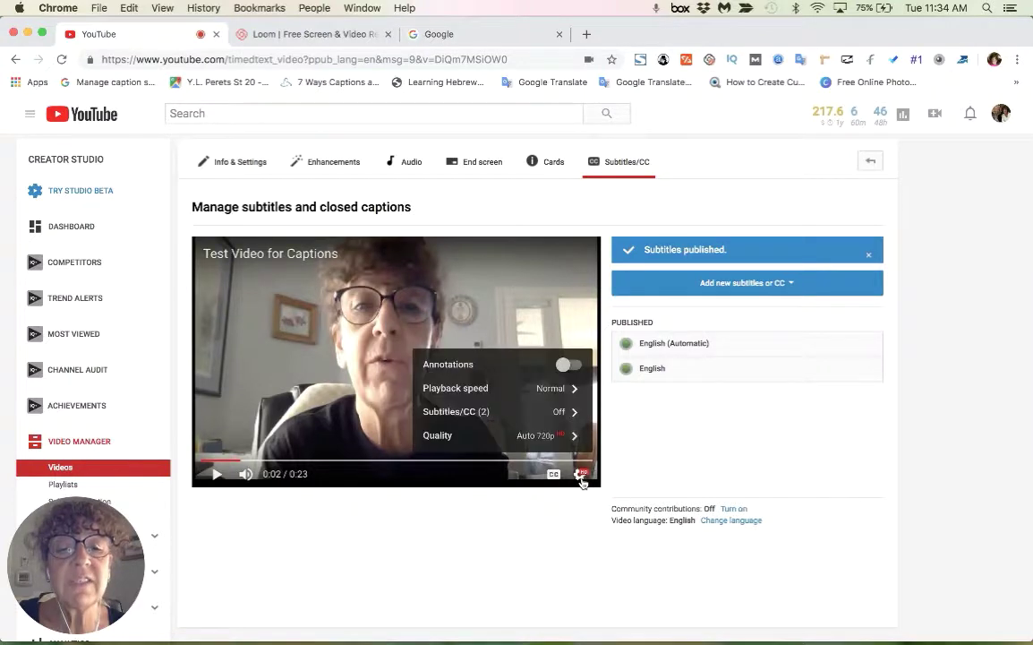
left_click(574, 413)
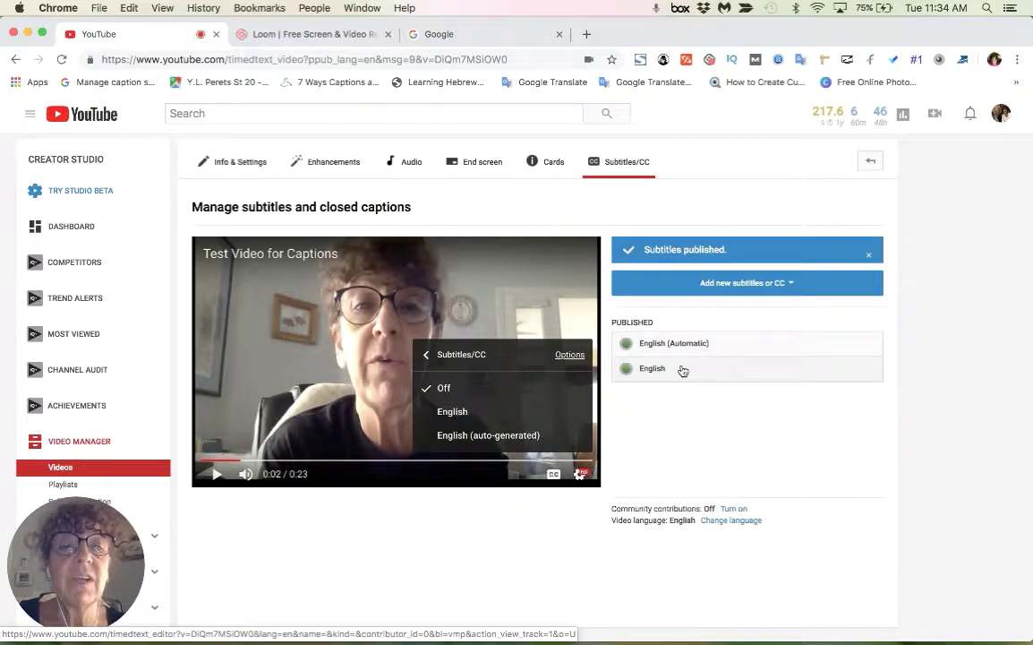
left_click(559, 417)
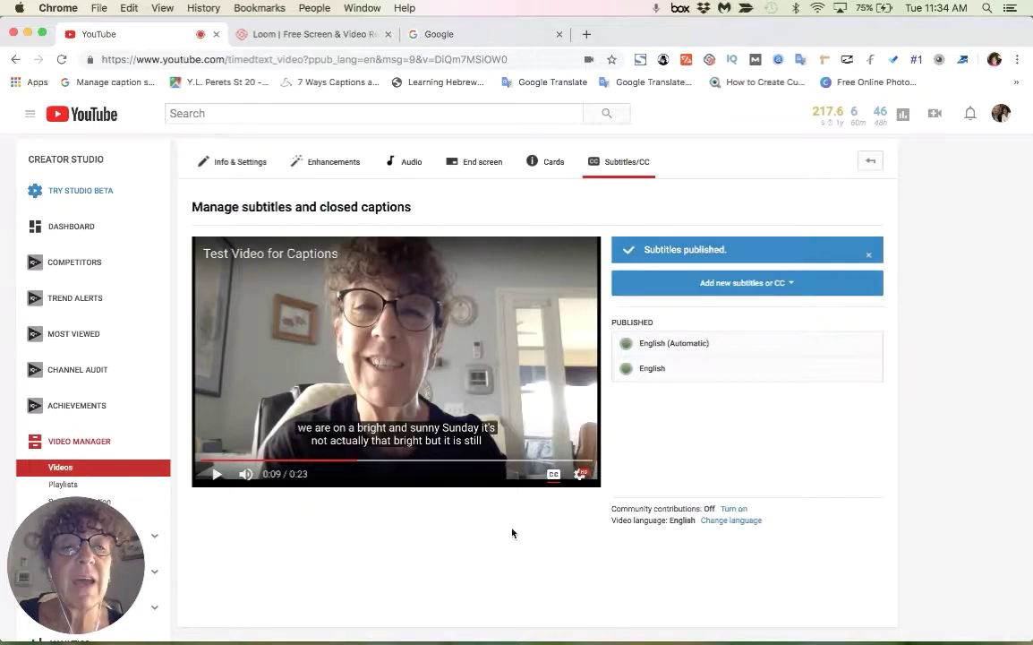
scroll(548, 497, "down", 4)
scroll(546, 499, "down", 4)
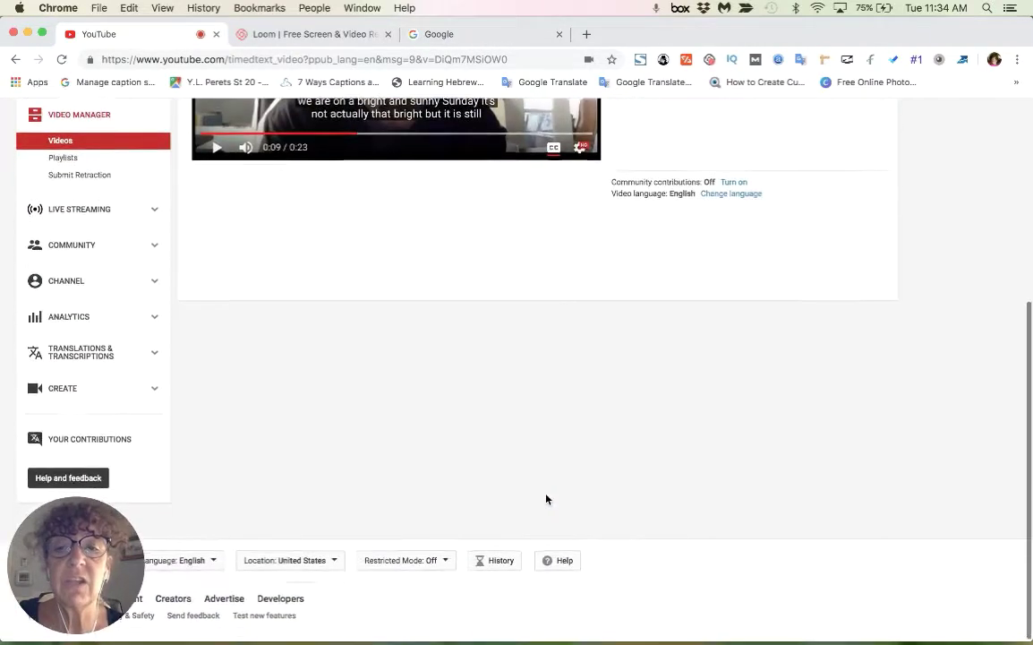
scroll(546, 499, "up", 8)
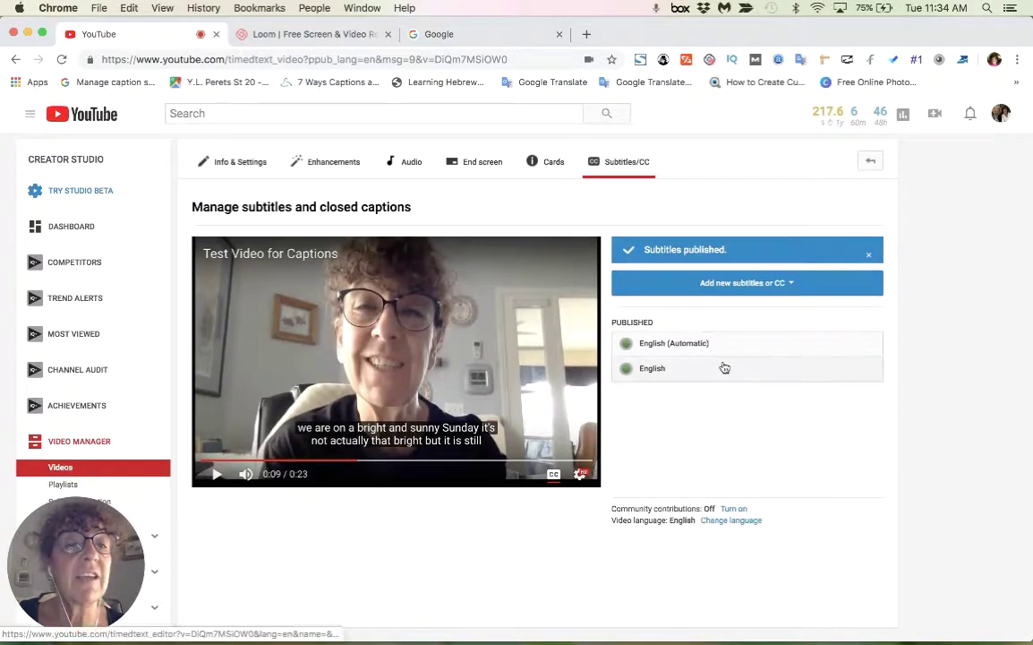
Return to the video list, open the details of "Test Video for Captions" and copy its video URL
left_click(872, 163)
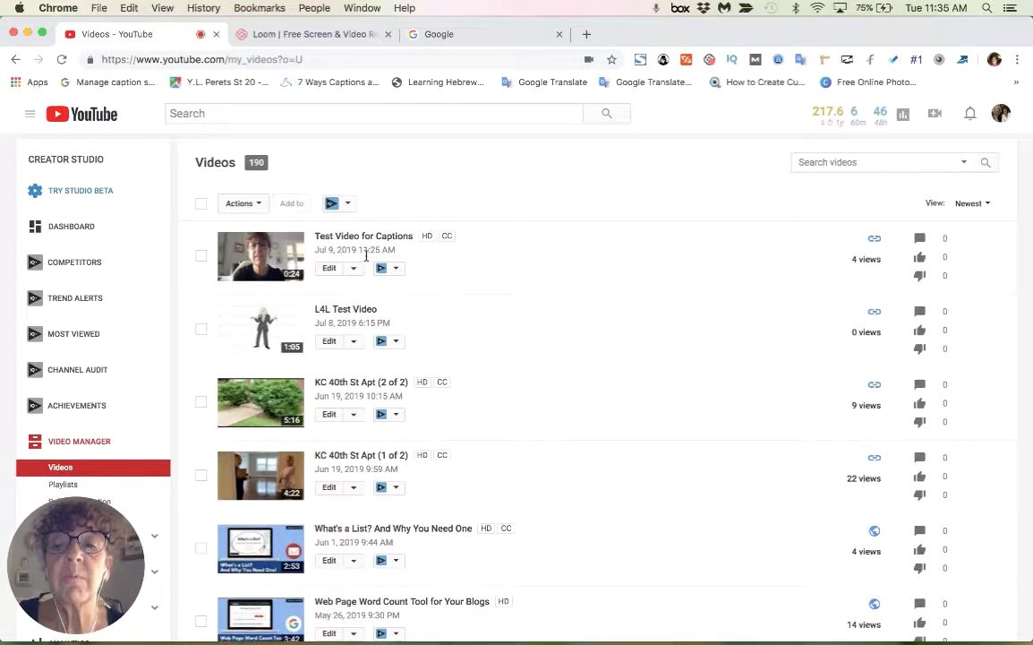
left_click(332, 238)
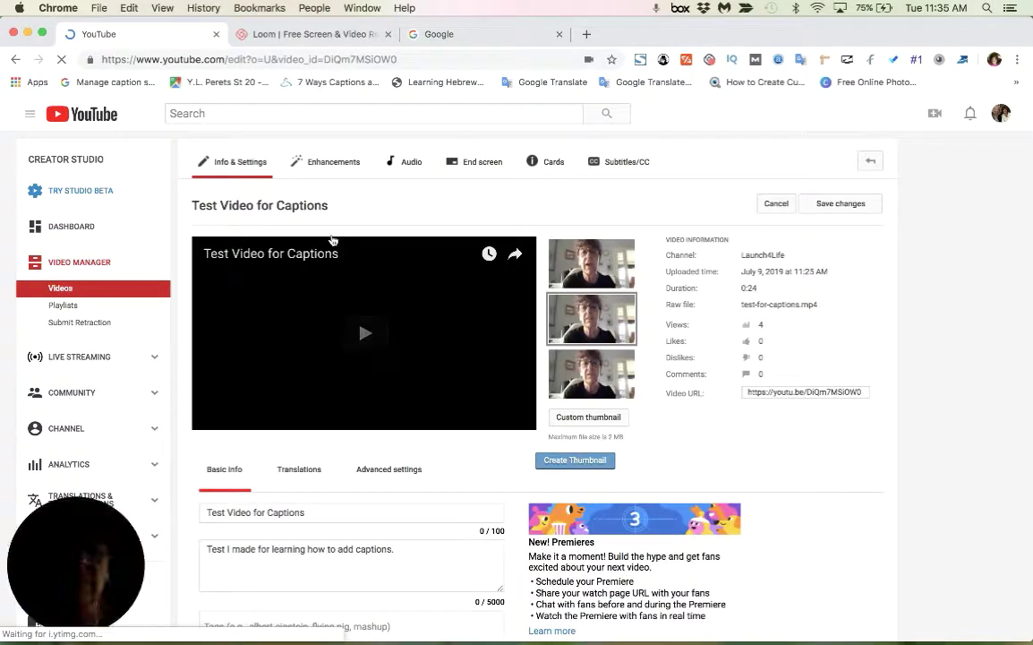
left_click(326, 297)
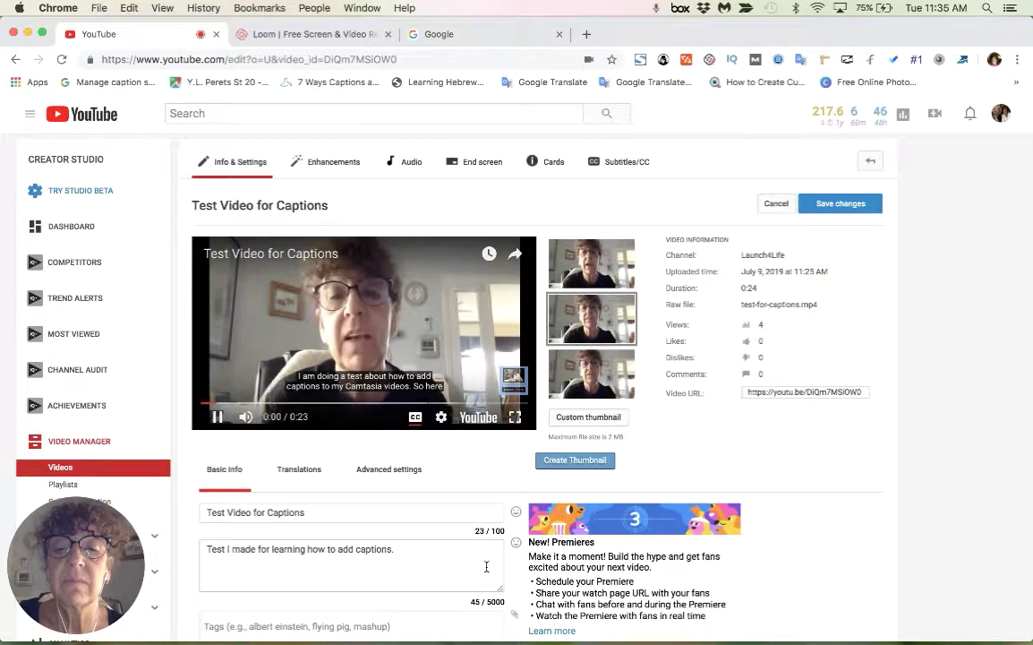
left_click(217, 416)
left_click(811, 391)
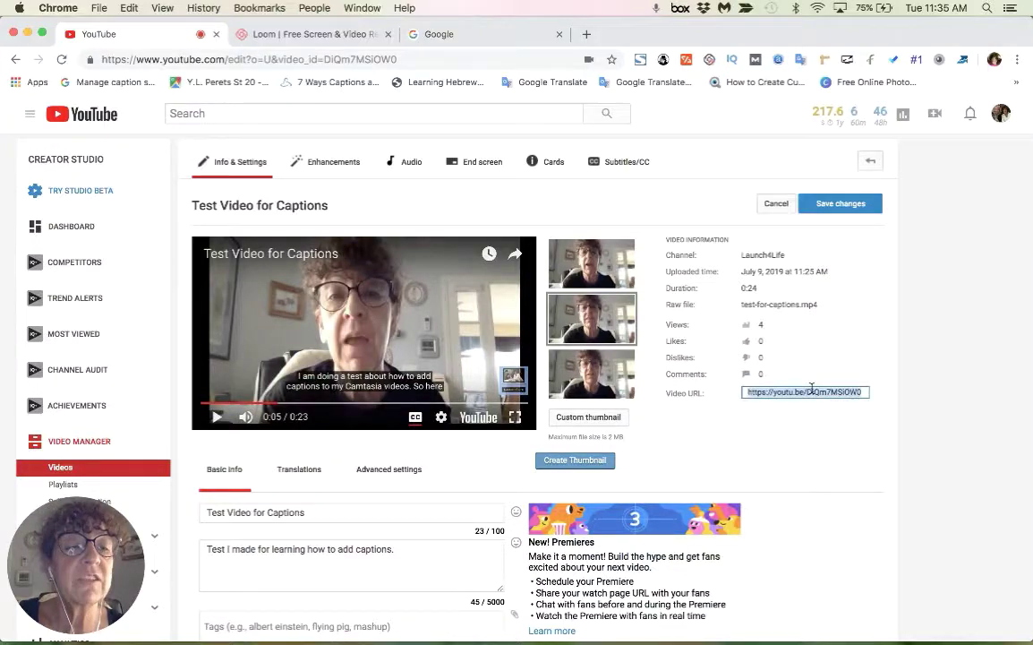
right_click(811, 389)
left_click(776, 418)
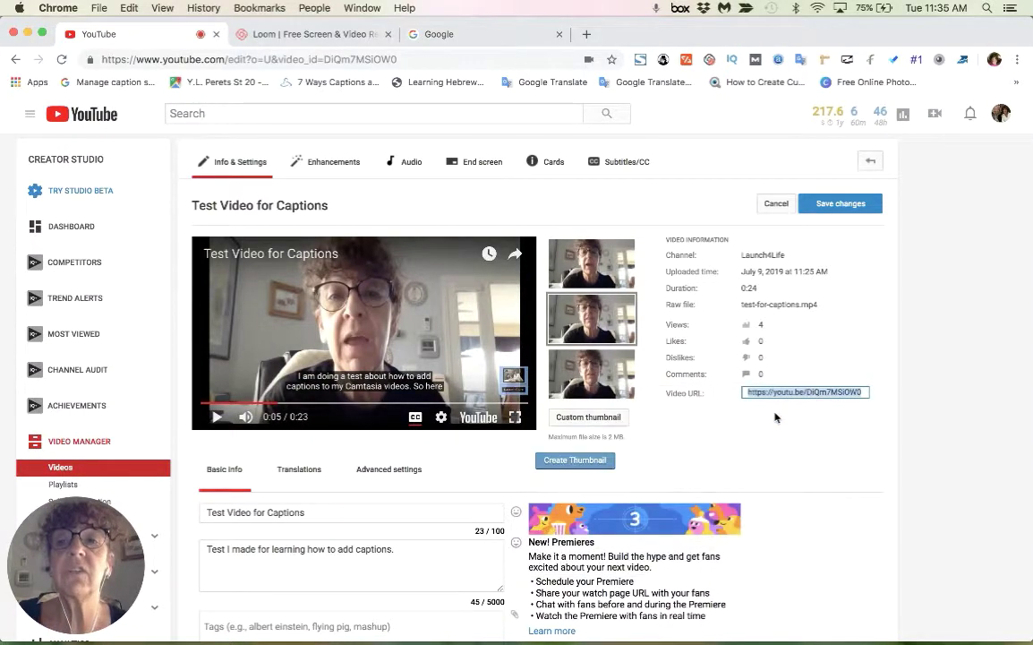
Switch to Safari to check the captions on the video's public page, and return to Chrome
mouse_move(385, 632)
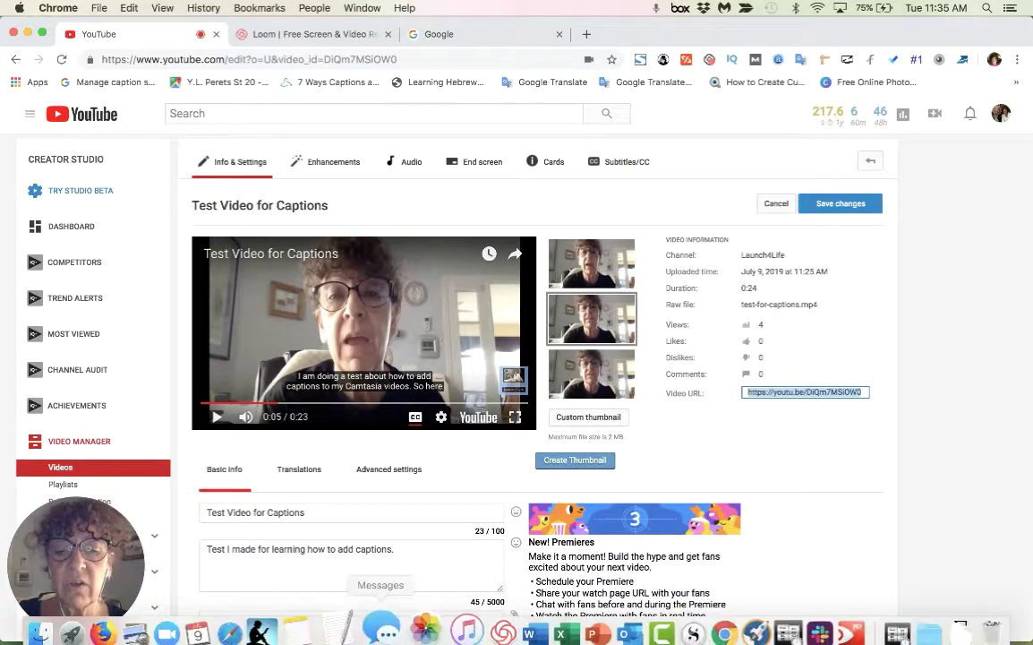
left_click(257, 627)
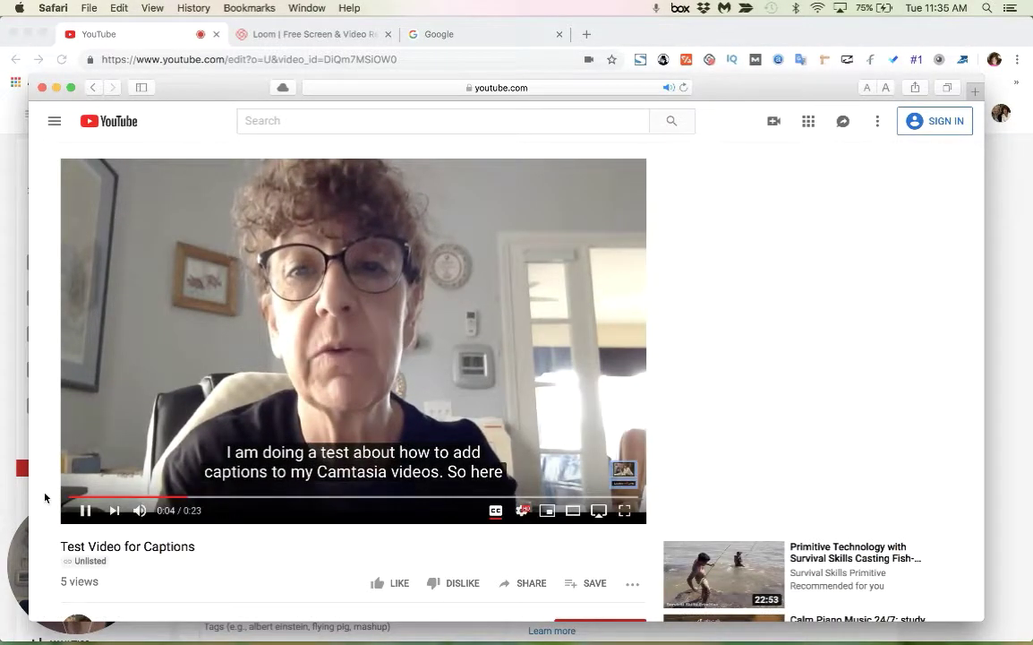
left_click(85, 509)
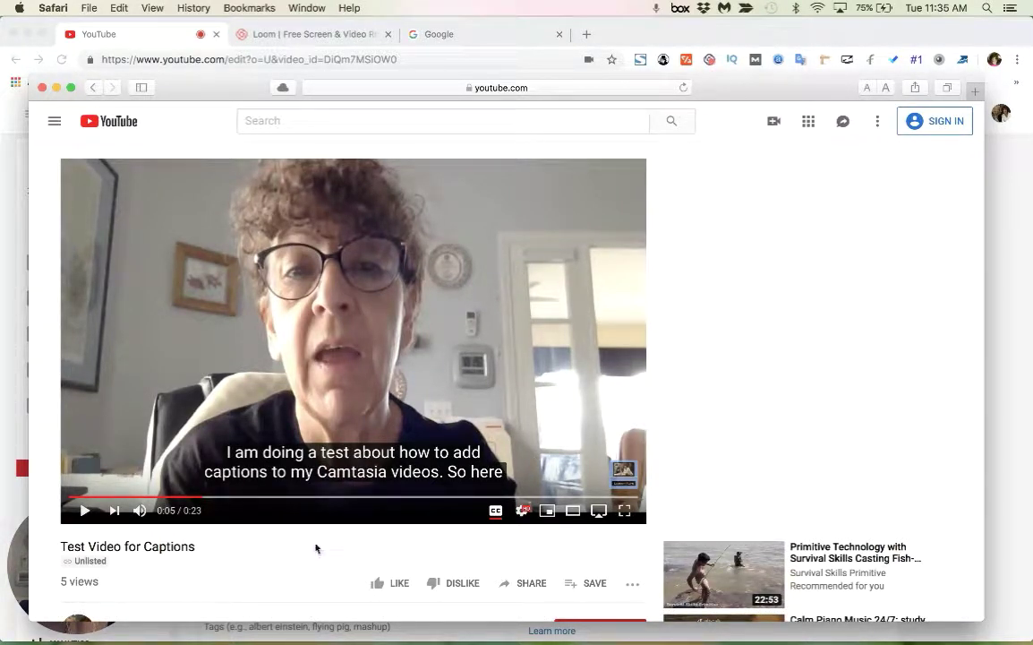
left_click(57, 88)
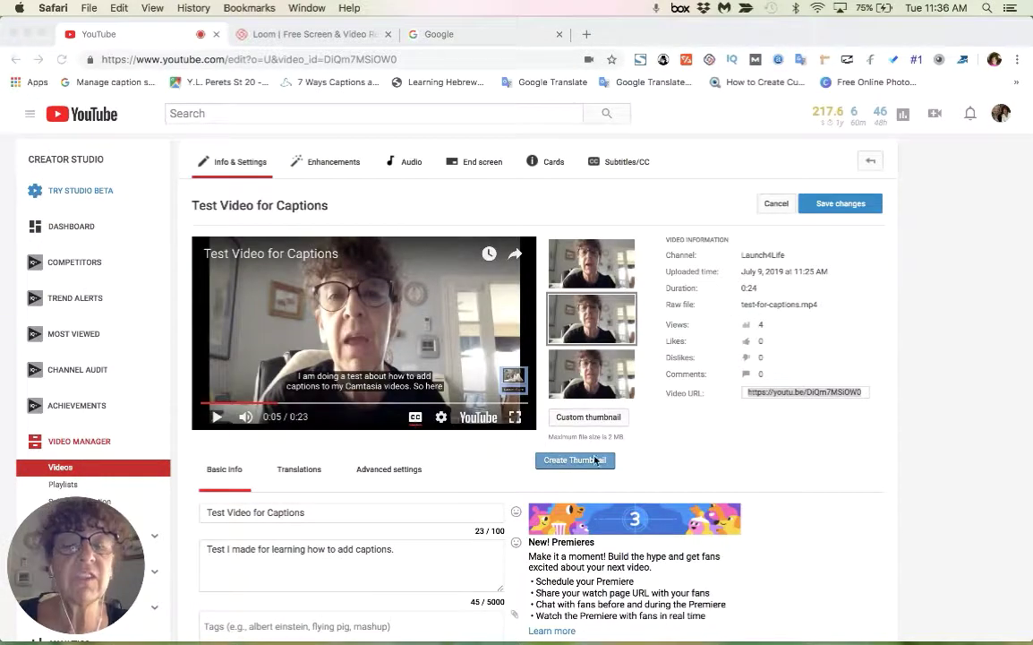
left_click(805, 565)
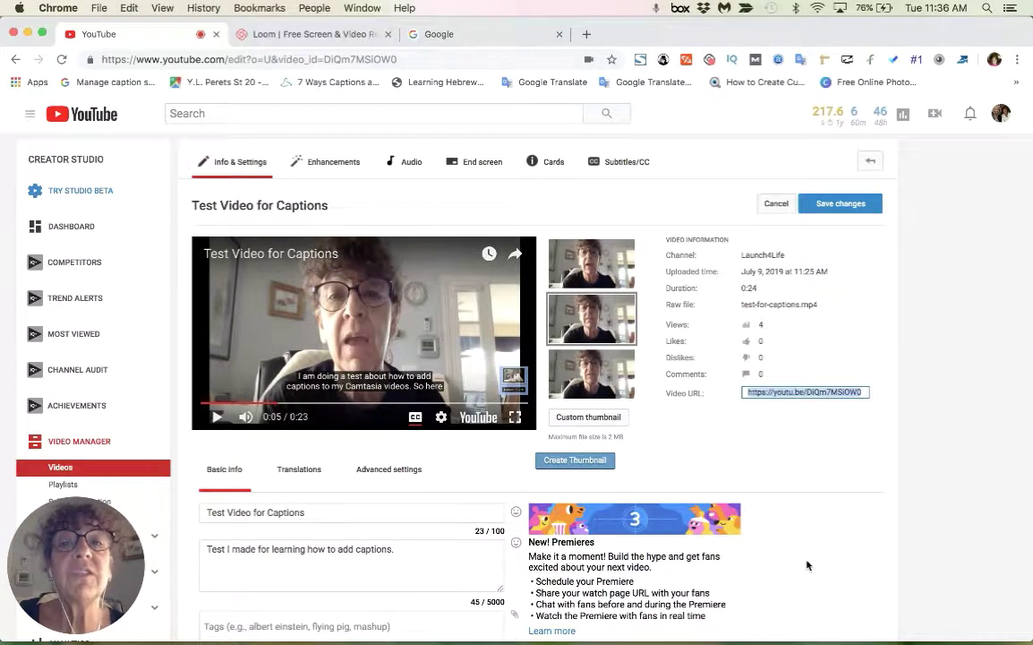